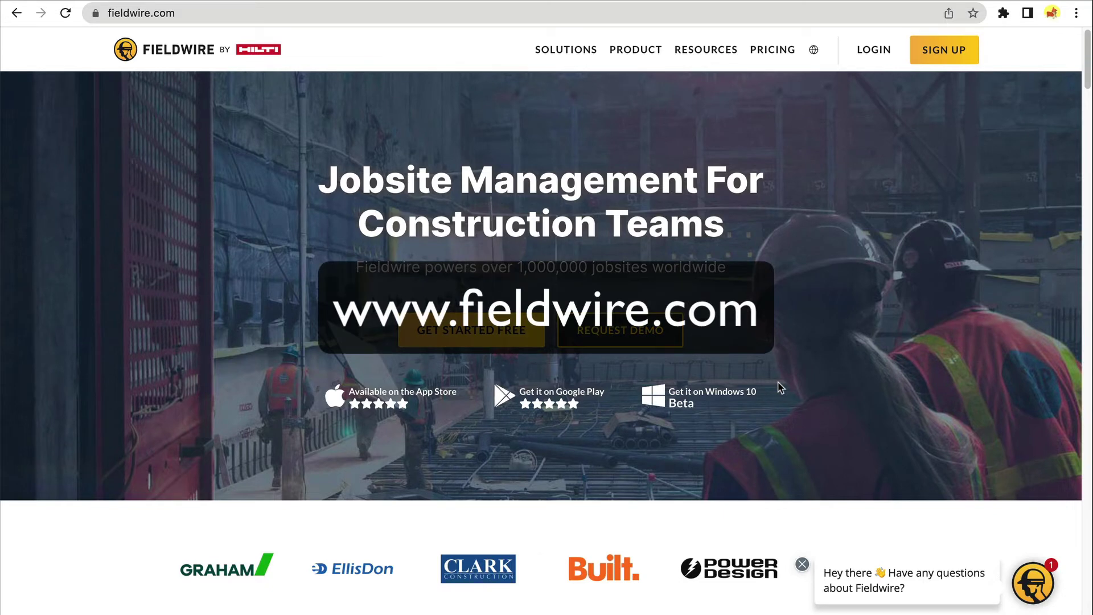
- Go to the Fieldwire web sign-in page and bookmark it as 'Fieldwire' in the Bookmarks Bar
{"action": "left_click", "coordinate": [872, 53]}
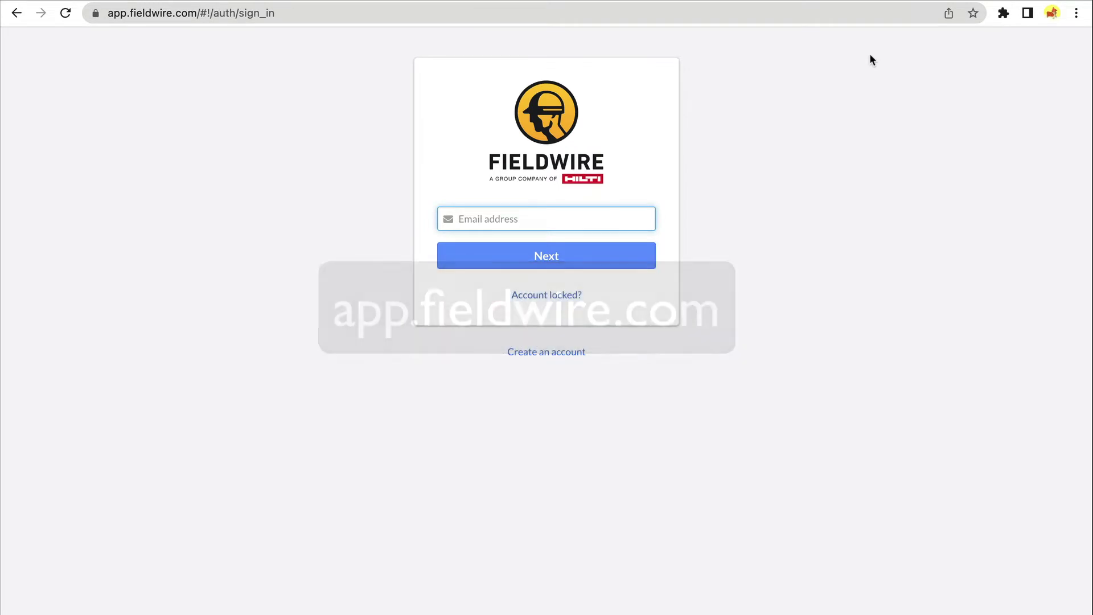
{"action": "left_click", "coordinate": [973, 13]}
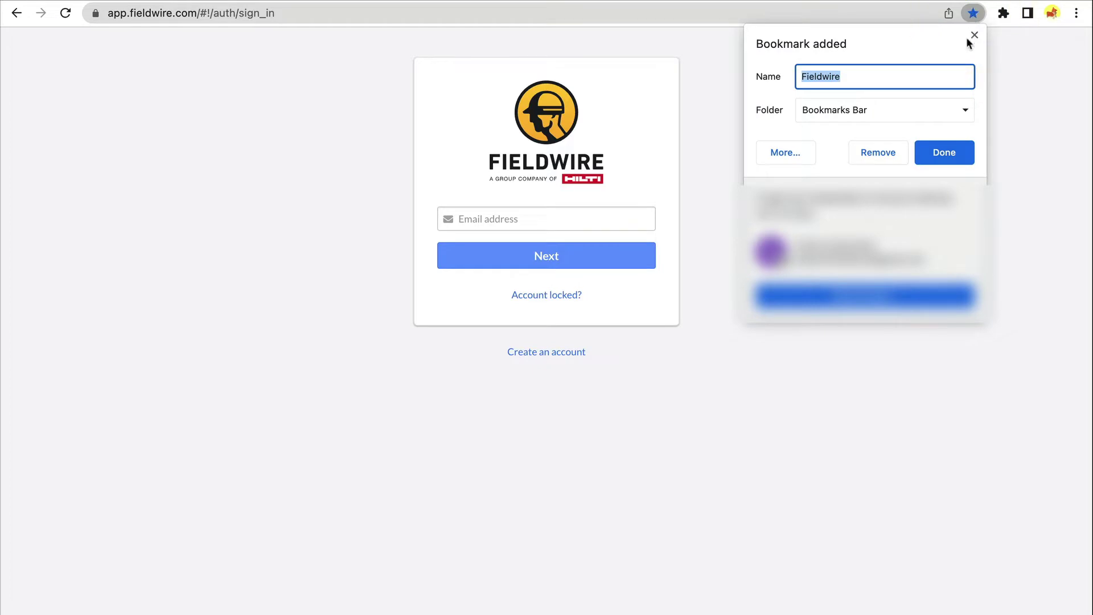
{"action": "left_click", "coordinate": [929, 152]}
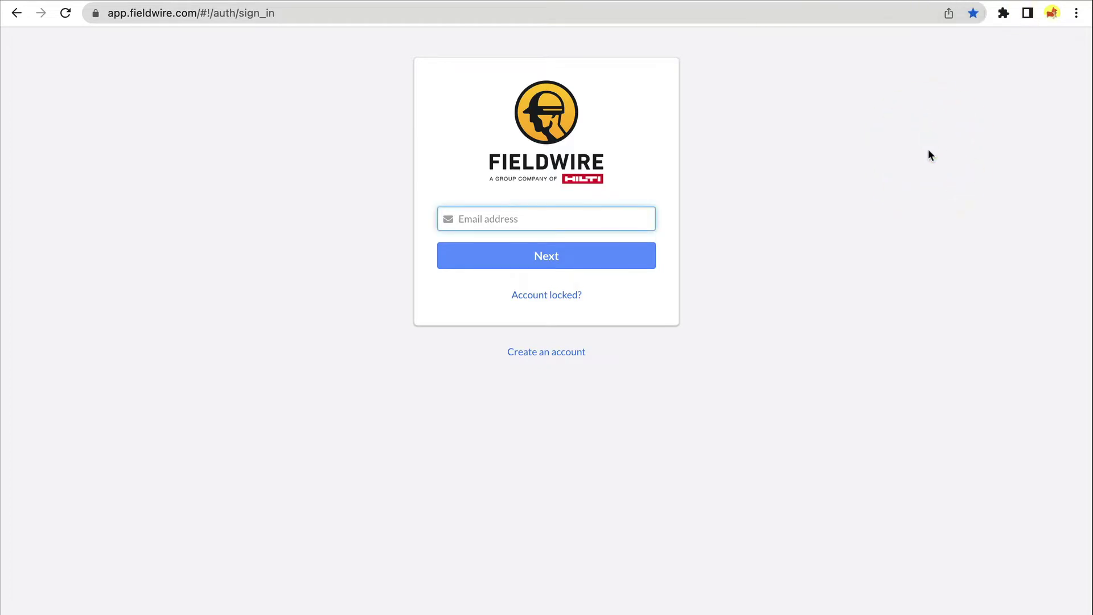
- On the mirrored iPad, search the App Store for 'fieldwire construction manager' and open its app page
{"action": "key", "text": "ctrl+Right"}
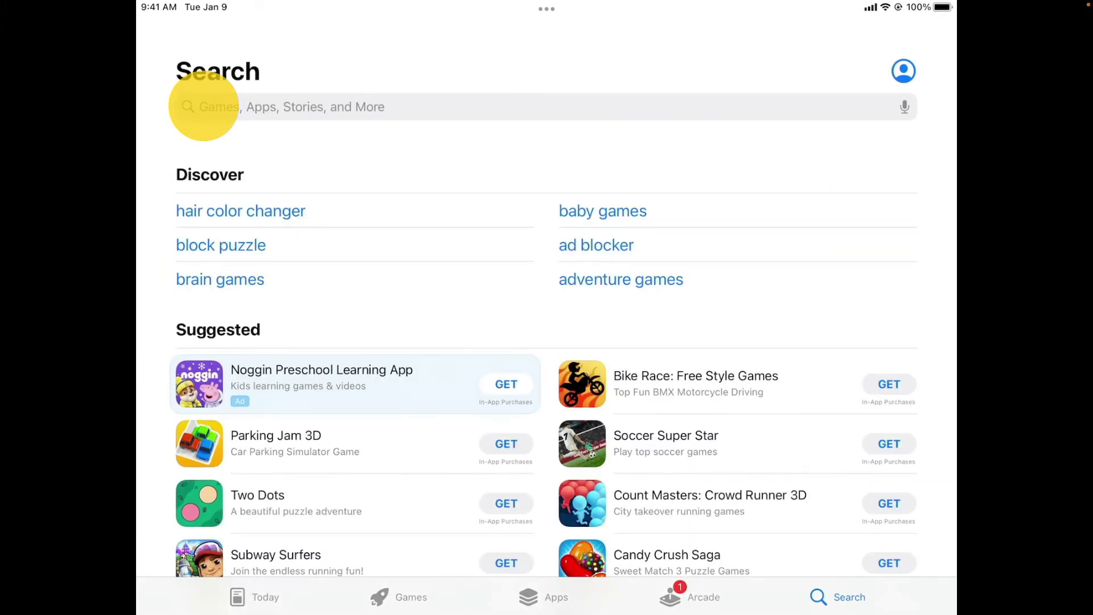
{"action": "left_click", "coordinate": [203, 106]}
{"action": "type", "text": "fieldwire"}
{"action": "left_click", "coordinate": [319, 110]}
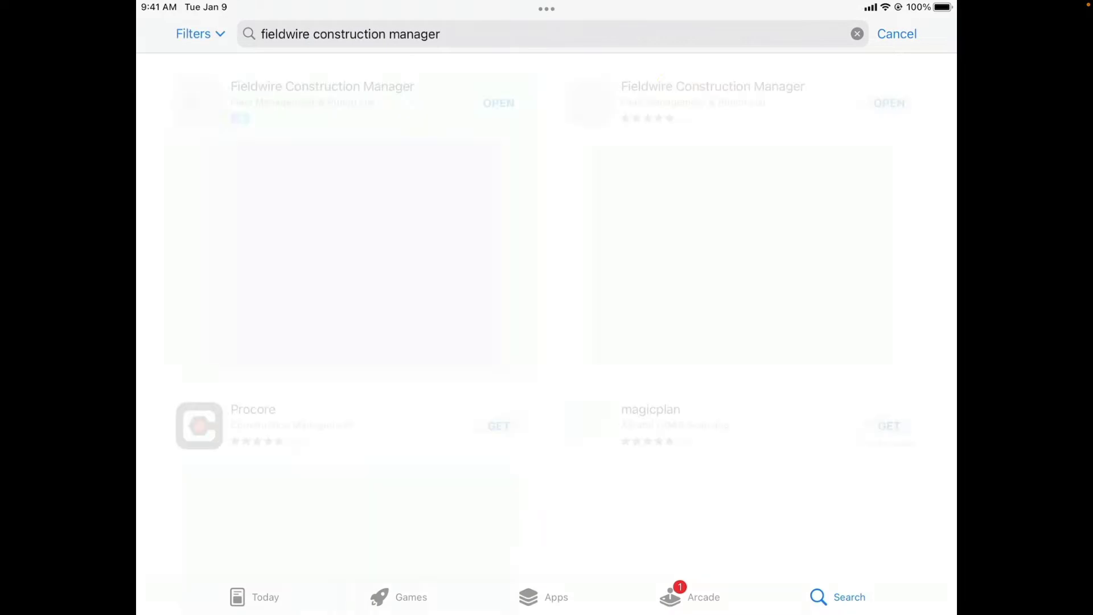
{"action": "left_click", "coordinate": [689, 91]}
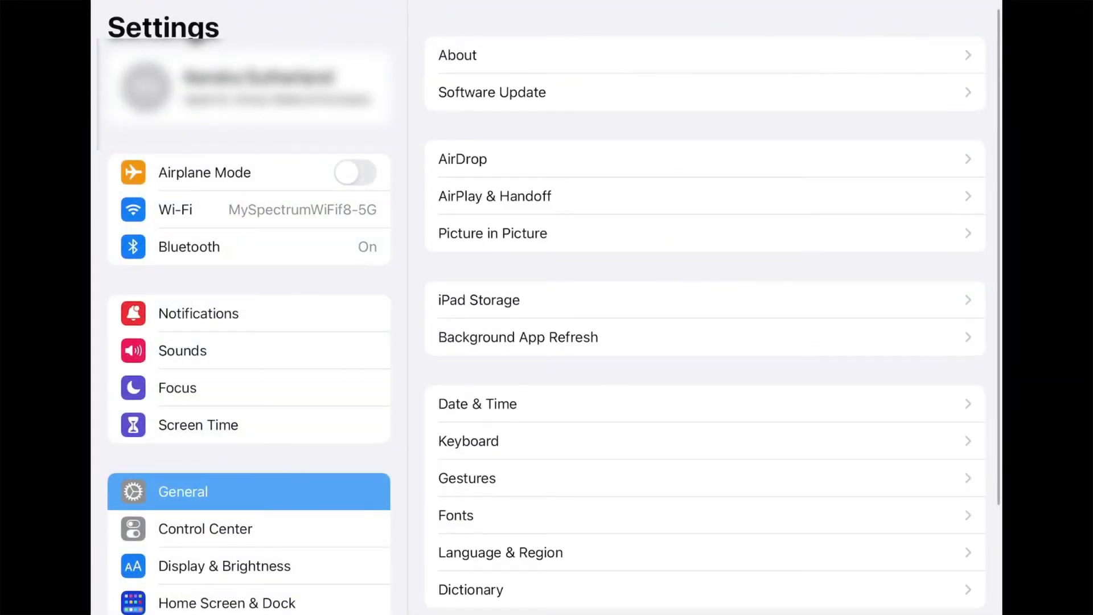
{"action": "left_click", "coordinate": [288, 312]}
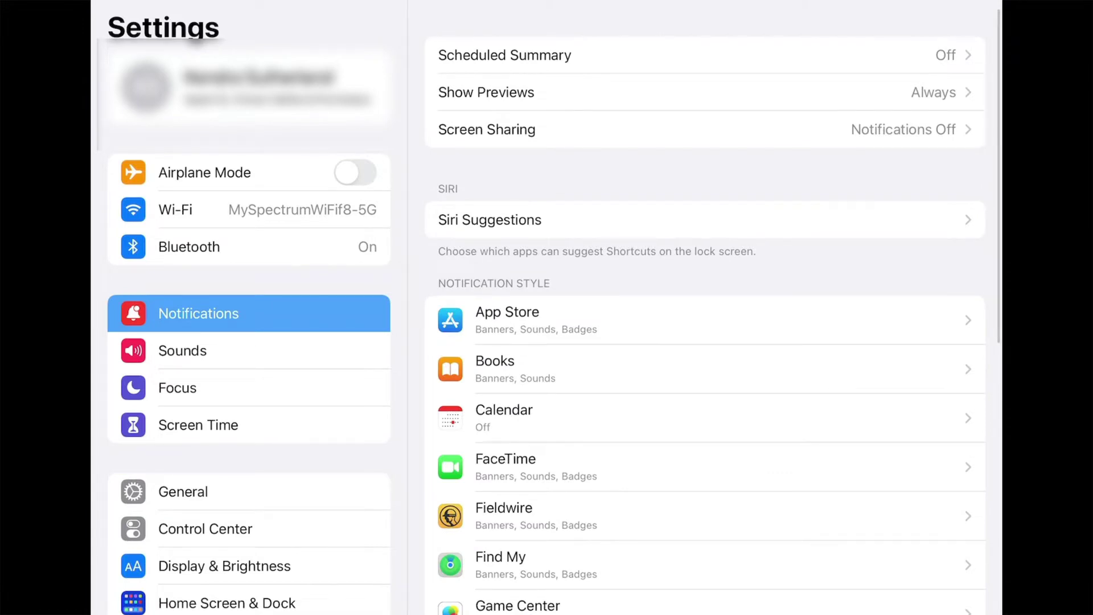
{"action": "left_click", "coordinate": [705, 516]}
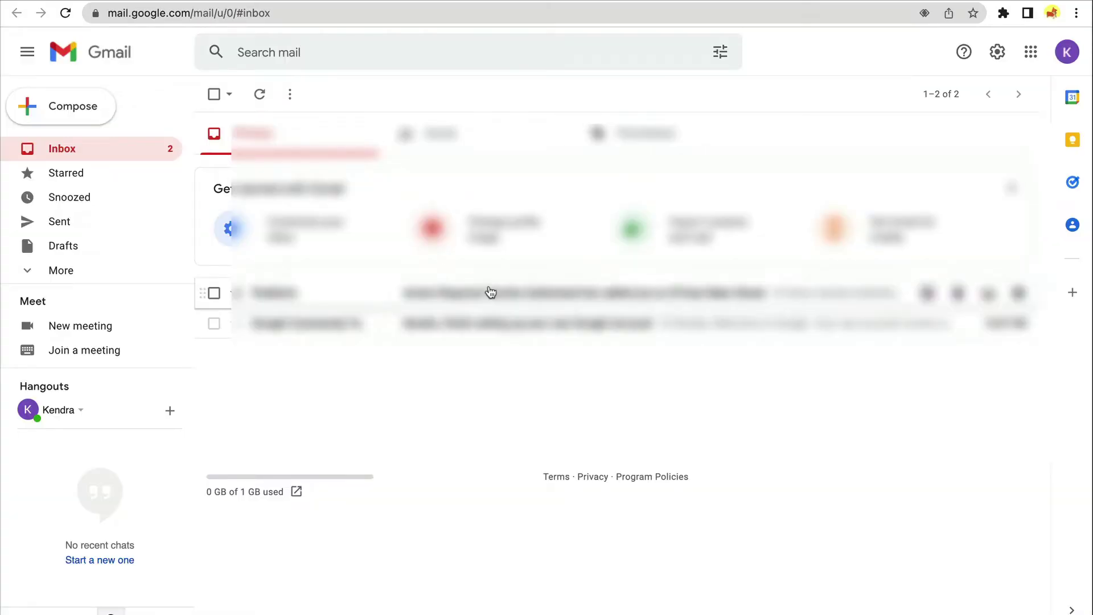
- Accept the Fieldwire invitation email and enter your first name, last name and phone number
{"action": "left_click", "coordinate": [488, 288]}
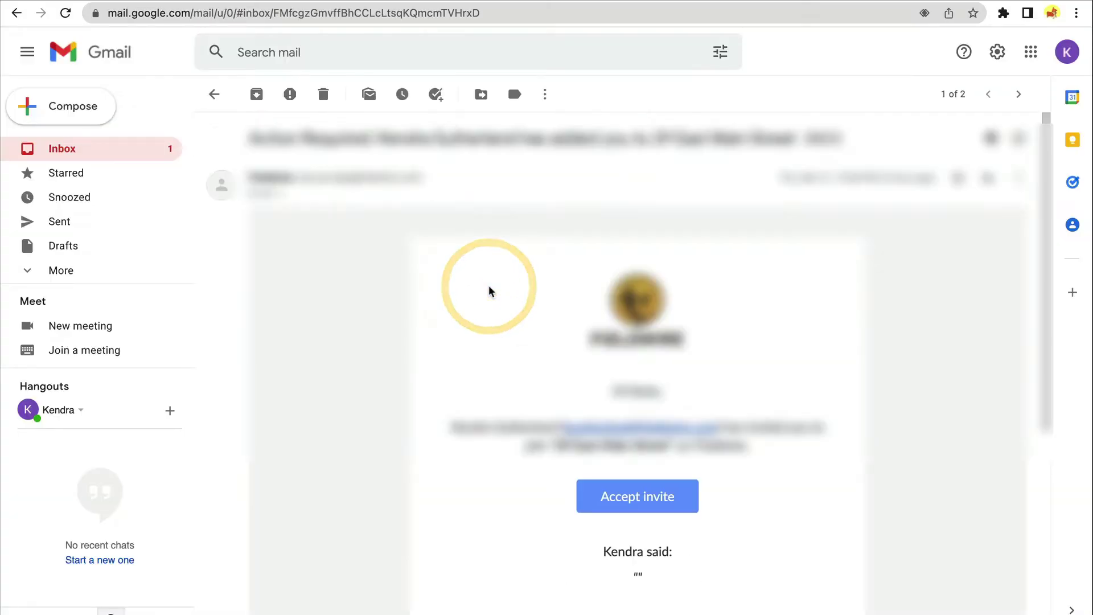
{"action": "left_click", "coordinate": [628, 498]}
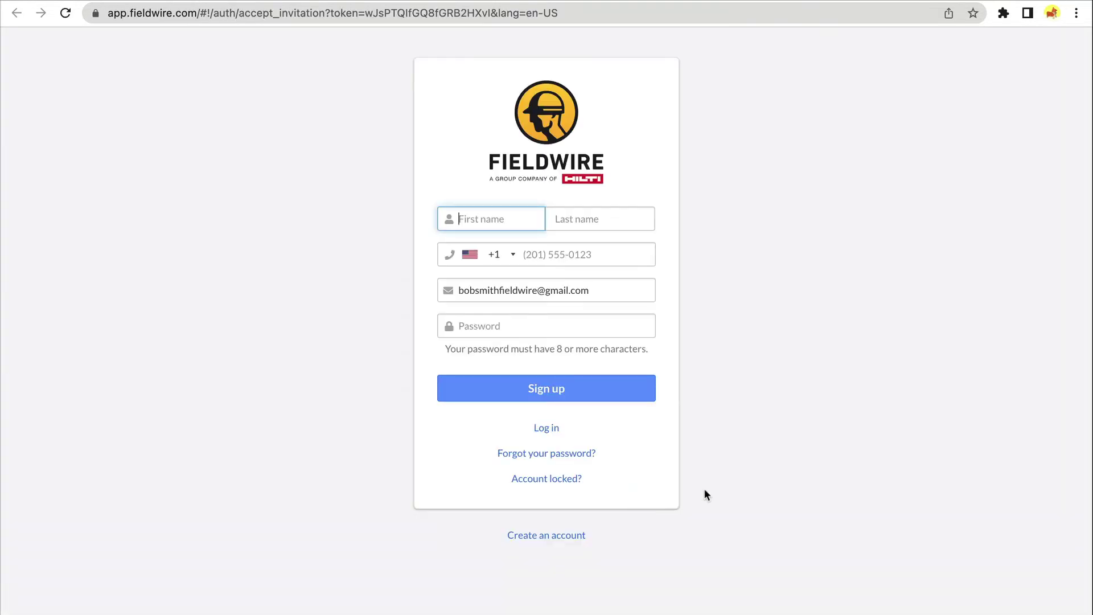
{"action": "type", "text": "Bob"}
{"action": "key", "text": "Tab"}
{"action": "type", "text": "Smith"}
{"action": "key", "text": "Tab"}
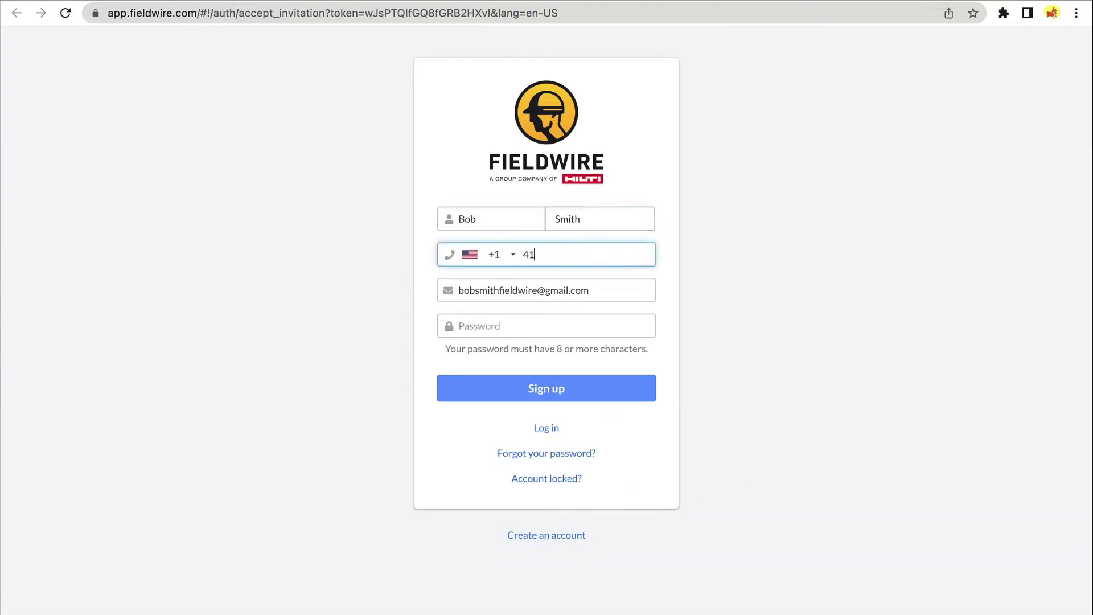
- Enter the account password for the new Fieldwire account
{"action": "left_click", "coordinate": [629, 327]}
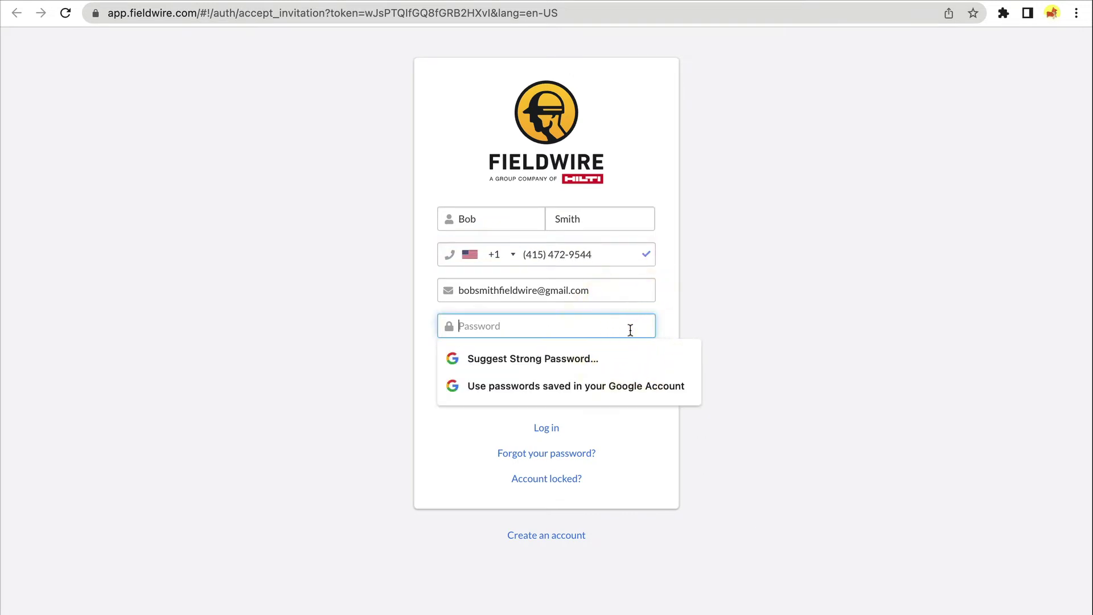
{"action": "type", "text": "••••••••••••"}
{"action": "left_click", "coordinate": [743, 310]}
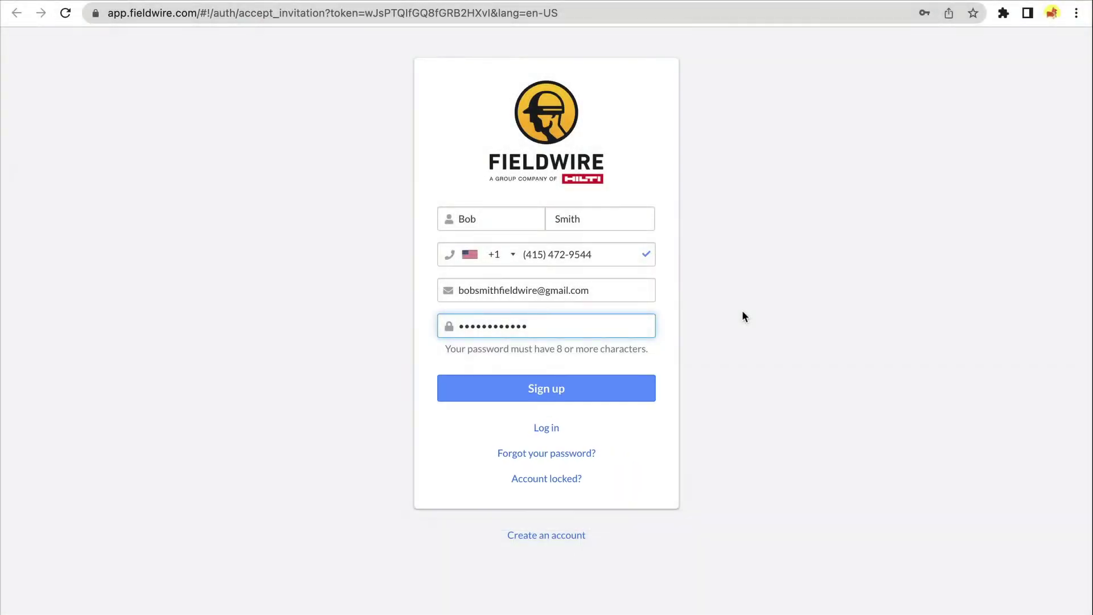
{"action": "left_click", "coordinate": [742, 316]}
- Submit the sign-up, open the Tutorials video library, then open and close the Contact us help panel
{"action": "left_click", "coordinate": [604, 393]}
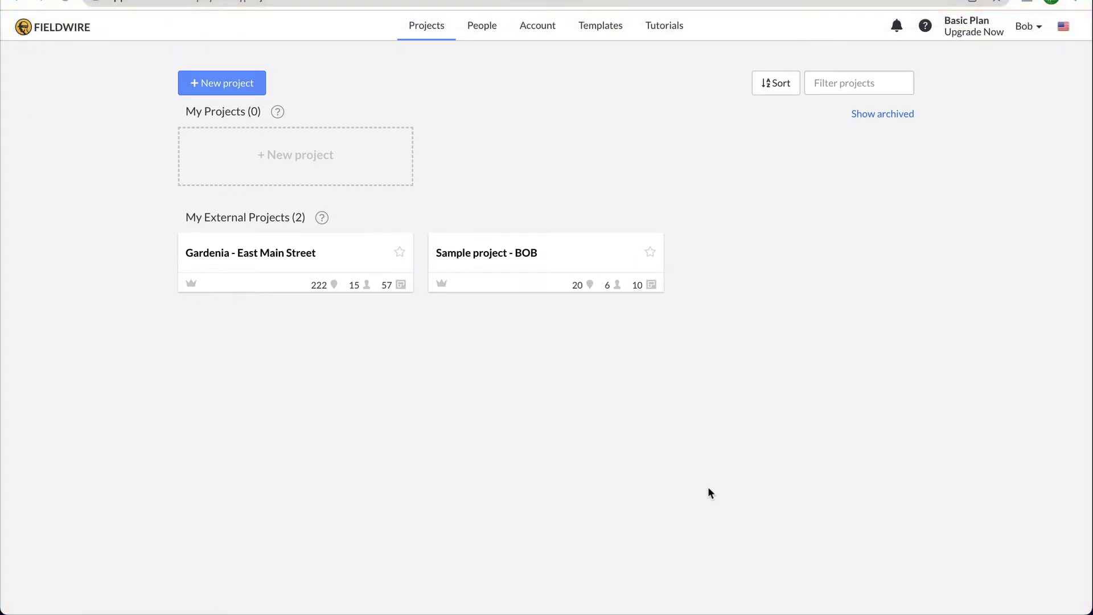
{"action": "left_click", "coordinate": [670, 24]}
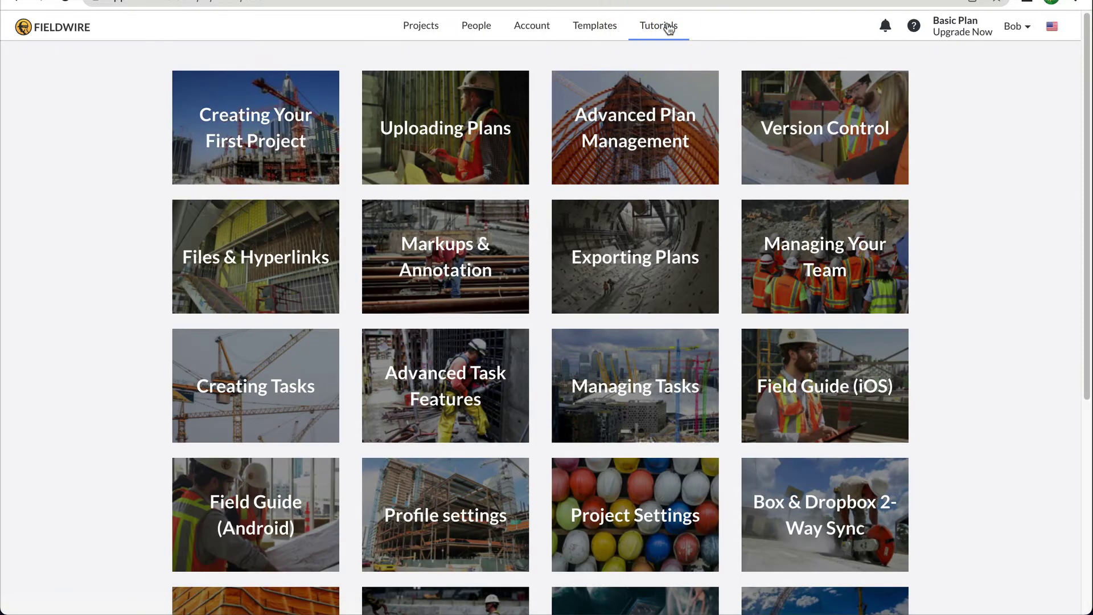
{"action": "left_click", "coordinate": [913, 27]}
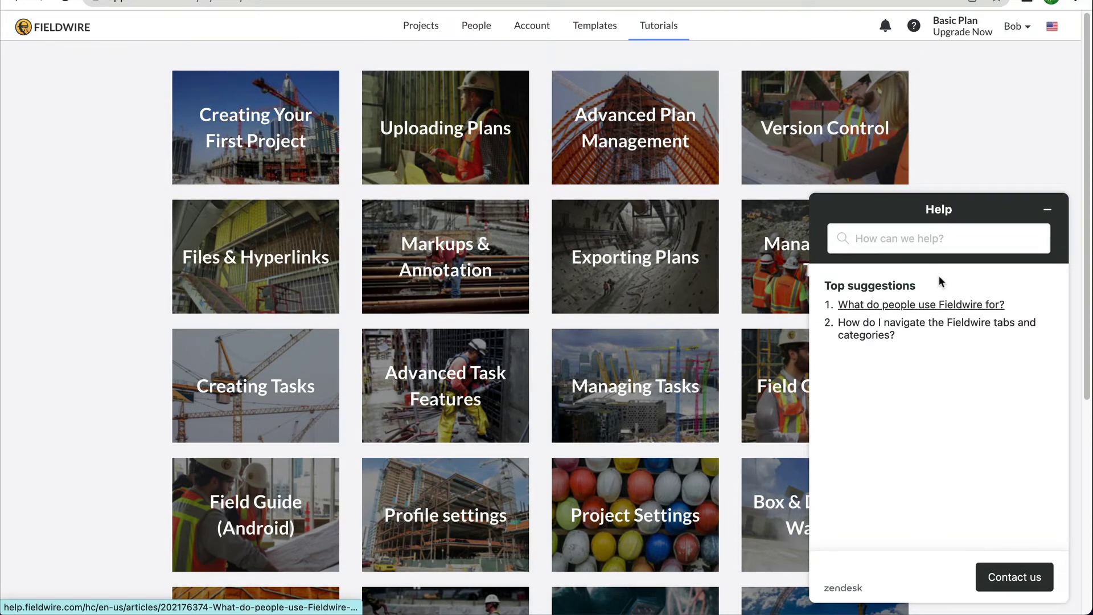
{"action": "left_click", "coordinate": [1012, 584]}
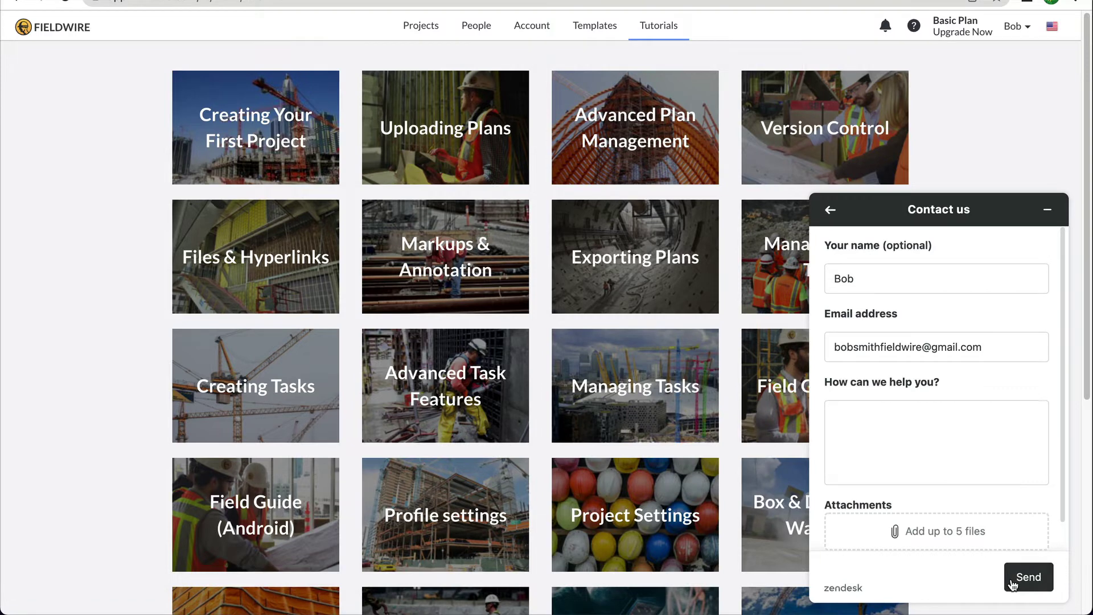
{"action": "left_click", "coordinate": [1047, 209]}
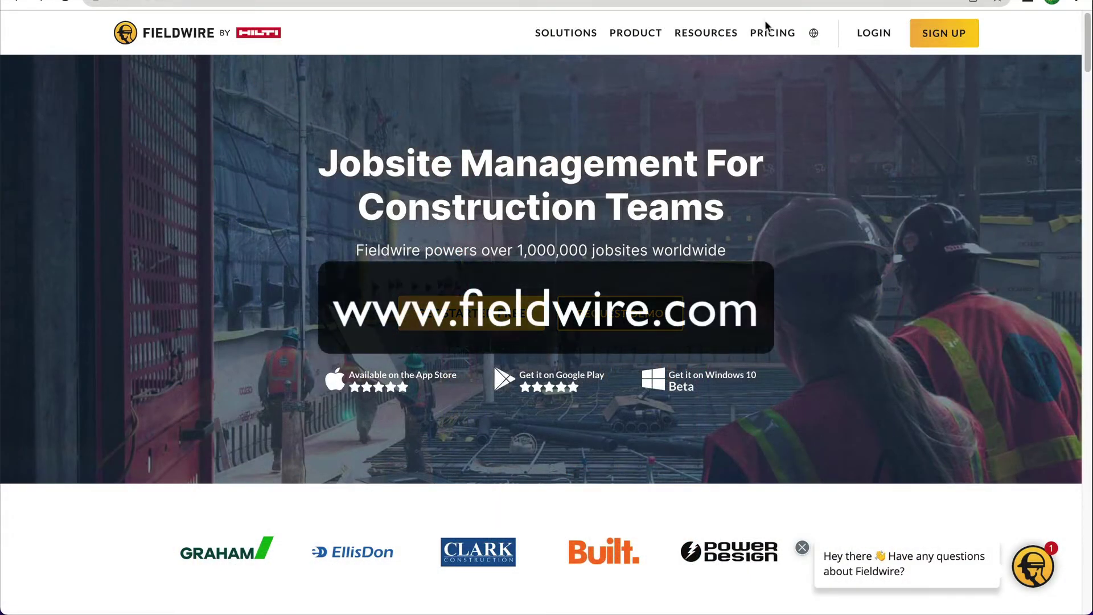
- Scroll through the pricing page comparing the Basic, Pro, Business and Premier plans
{"action": "left_click", "coordinate": [767, 37]}
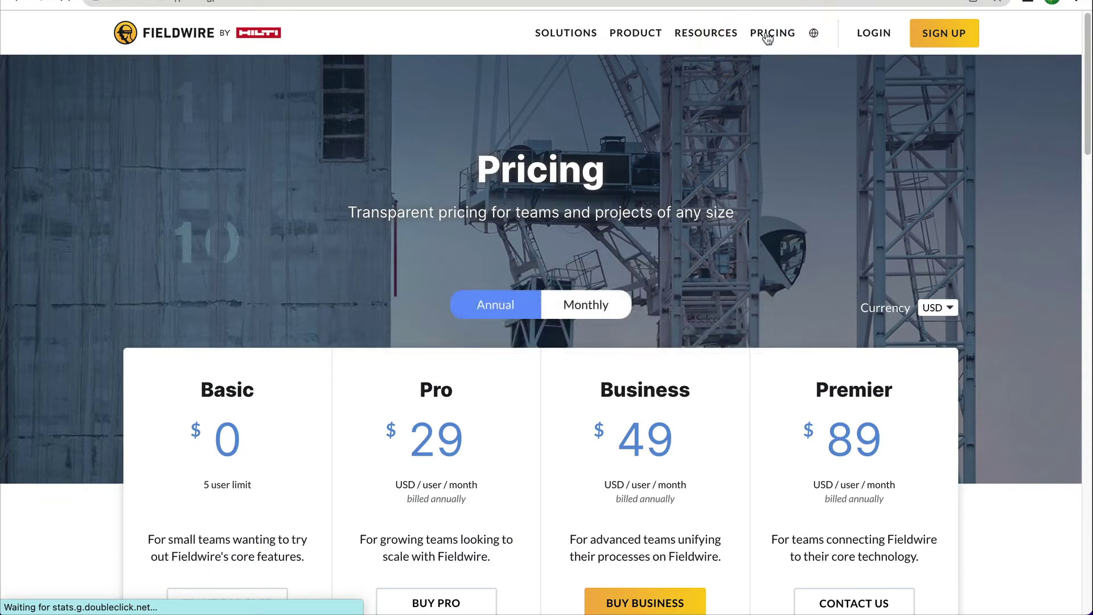
{"action": "scroll", "coordinate": [788, 193], "scroll_direction": "down", "scroll_amount": 4}
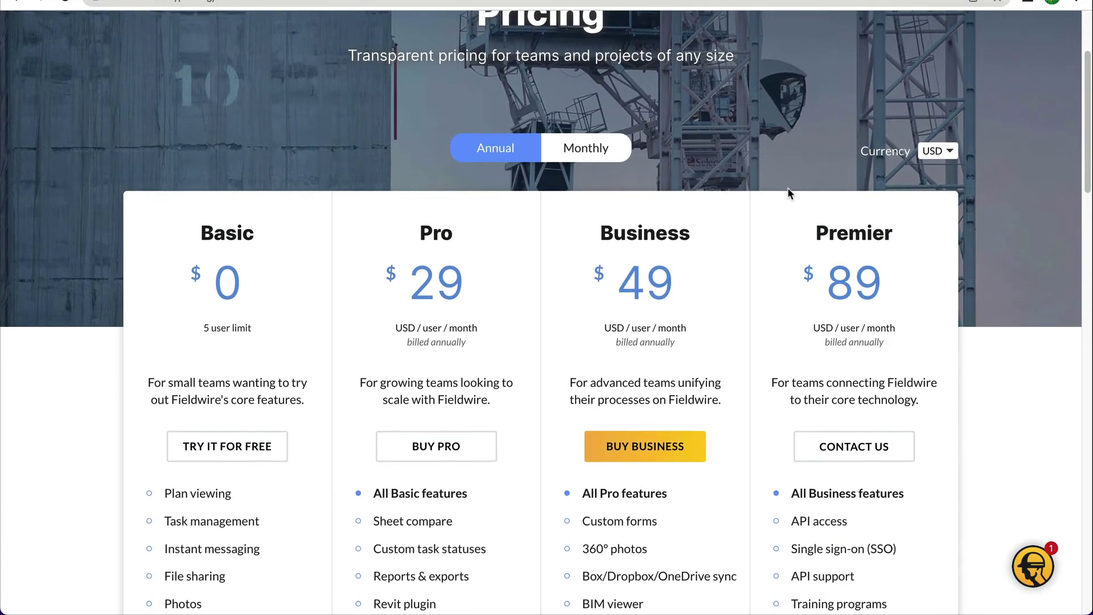
{"action": "scroll", "coordinate": [789, 191], "scroll_direction": "down", "scroll_amount": 2}
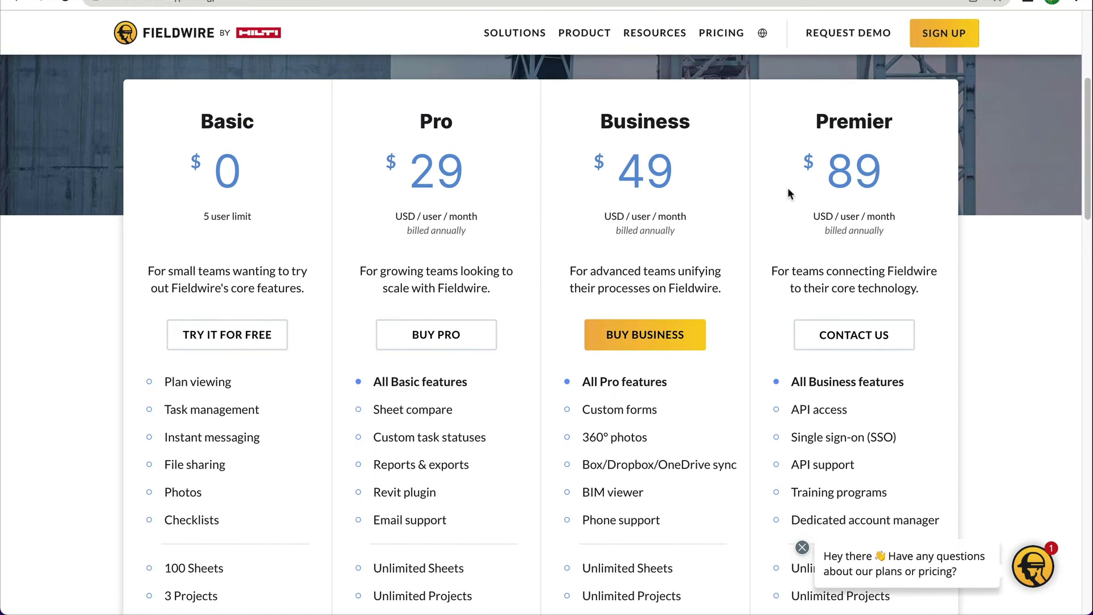
{"action": "scroll", "coordinate": [789, 194], "scroll_direction": "down", "scroll_amount": 1}
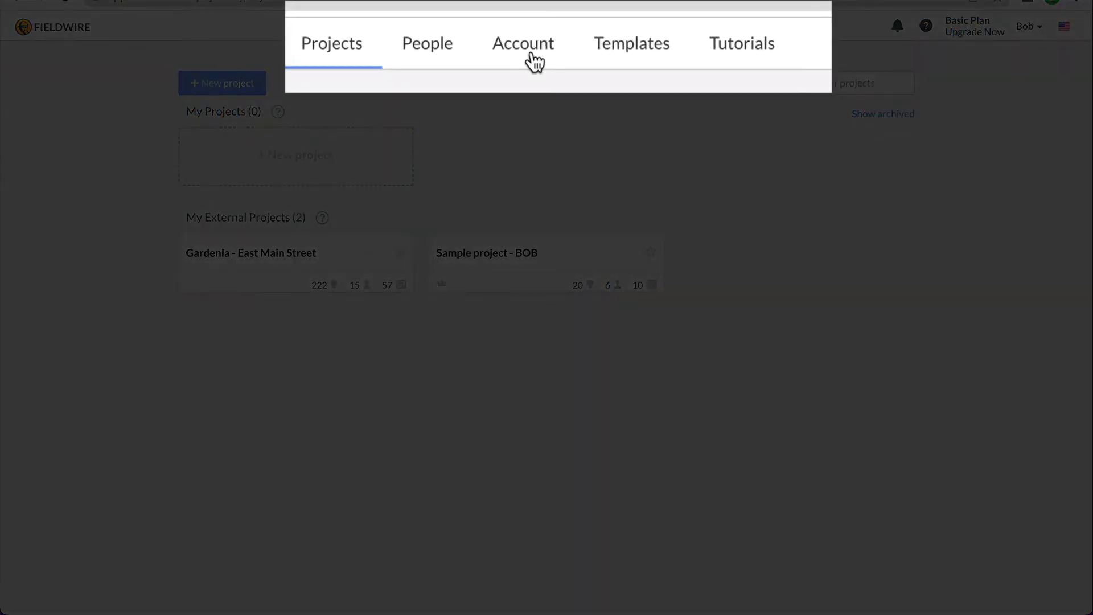
- Review the Account page (Basic plan, 1 user) and the single-member People list
{"action": "left_click", "coordinate": [540, 36]}
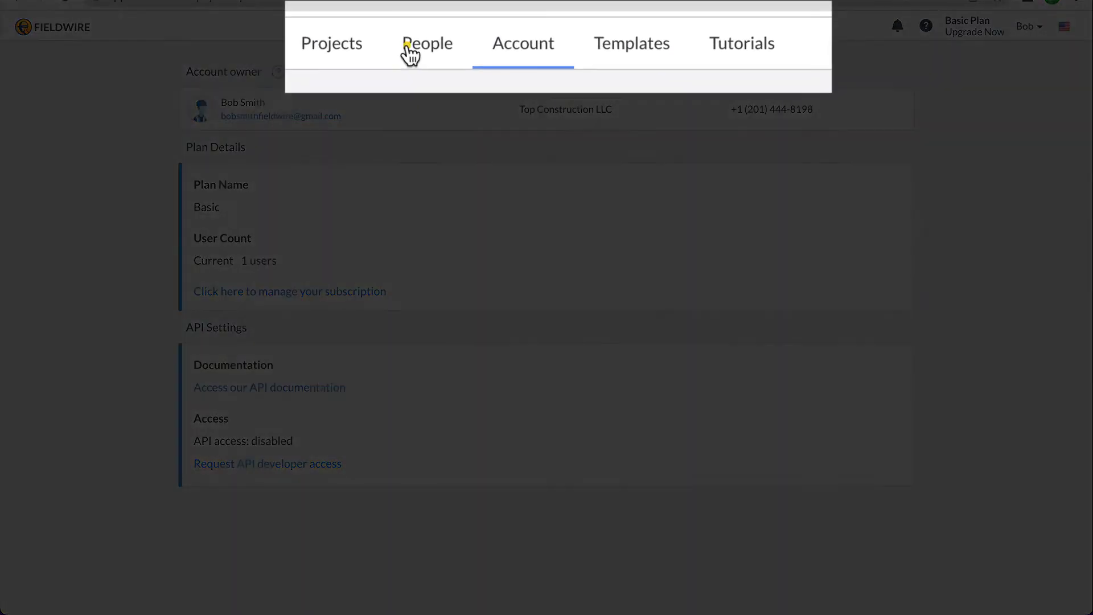
{"action": "left_click", "coordinate": [409, 54]}
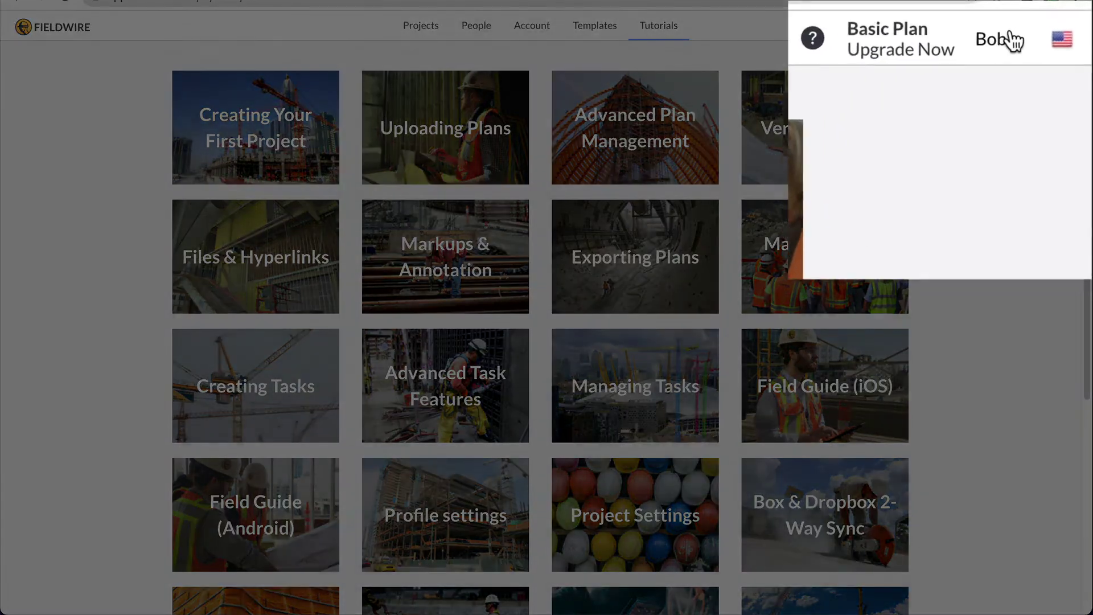
- In profile settings, enter company Top Construction LLC, job title Superintendent and a phone number
{"action": "left_click", "coordinate": [1021, 25]}
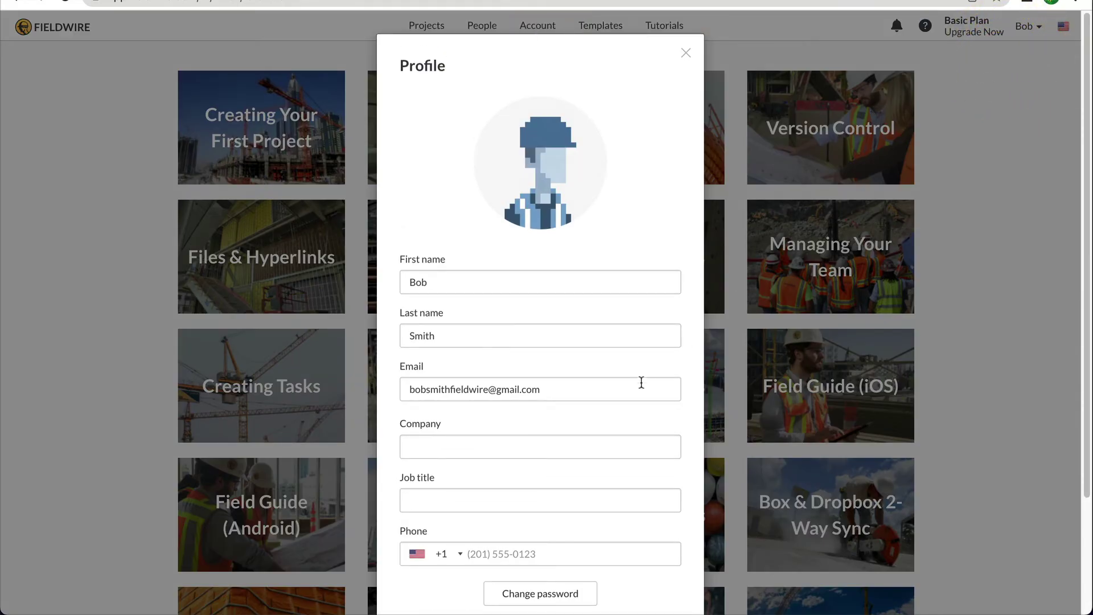
{"action": "left_click", "coordinate": [581, 442]}
{"action": "type", "text": "Top"}
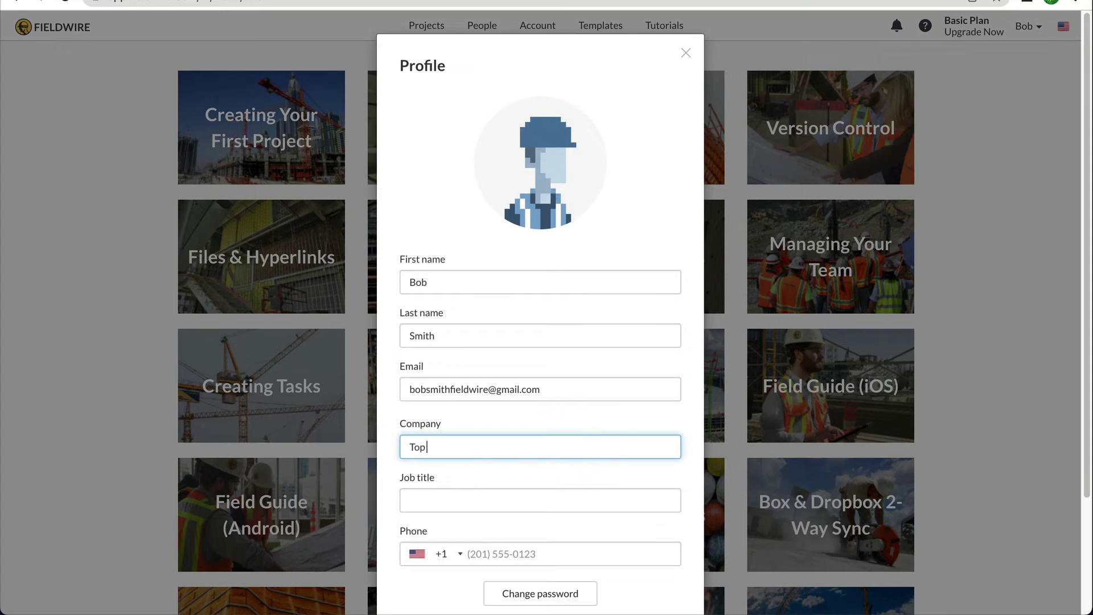
{"action": "type", "text": " Construction LLC"}
{"action": "key", "text": "Tab"}
{"action": "type", "text": "Superintendent"}
{"action": "key", "text": "Tab"}
- Keep email notifications at Instantly and save the profile changes
{"action": "scroll", "coordinate": [583, 420], "scroll_direction": "down", "scroll_amount": 3}
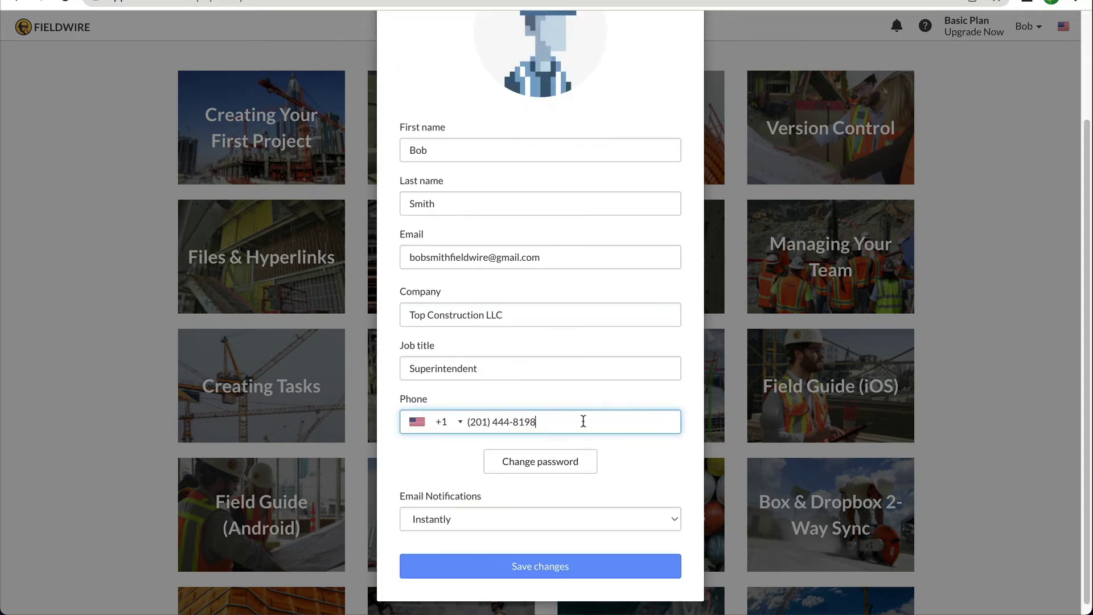
{"action": "left_click", "coordinate": [592, 519]}
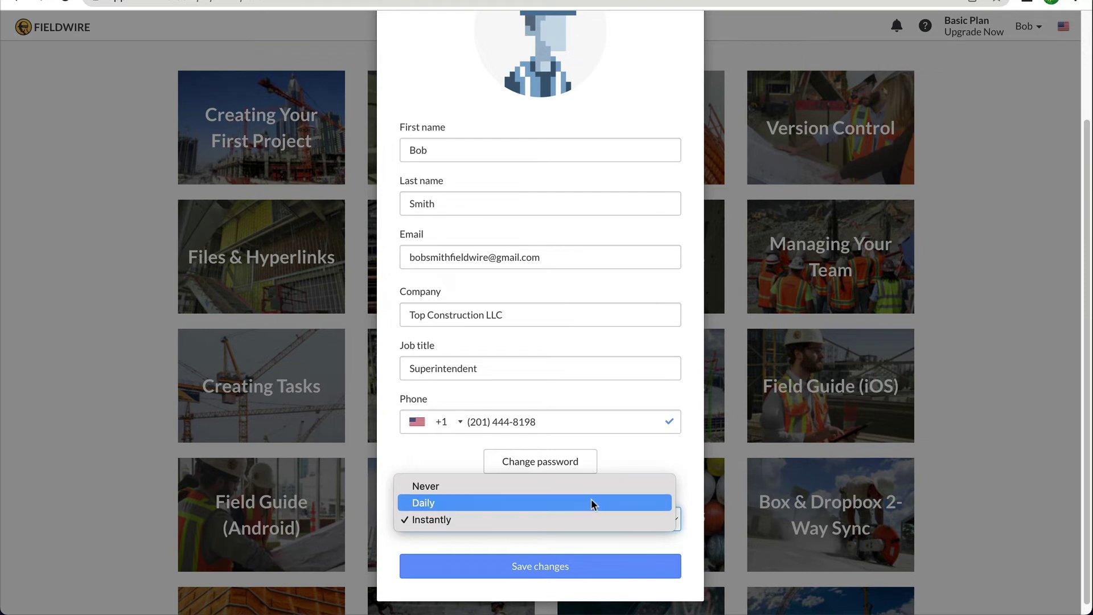
{"action": "left_click", "coordinate": [591, 517]}
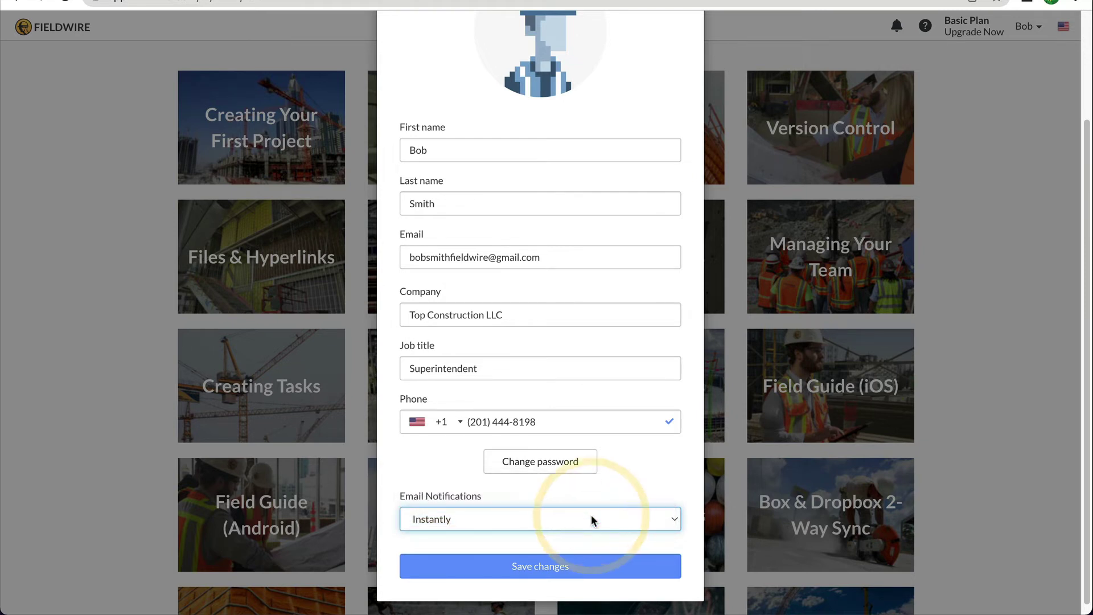
{"action": "left_click", "coordinate": [582, 569]}
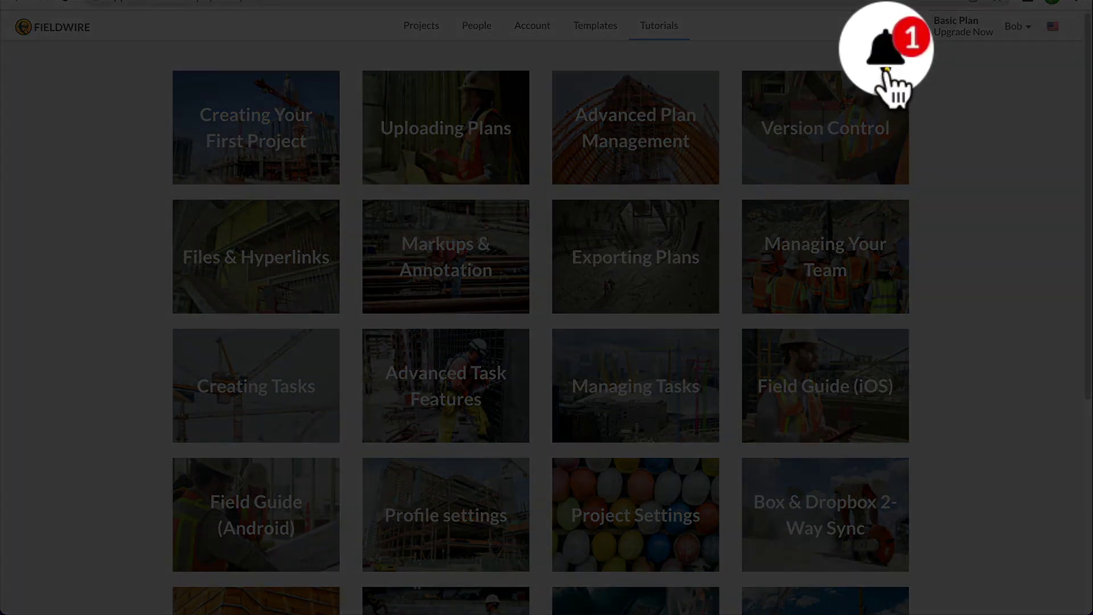
{"action": "left_click", "coordinate": [886, 27]}
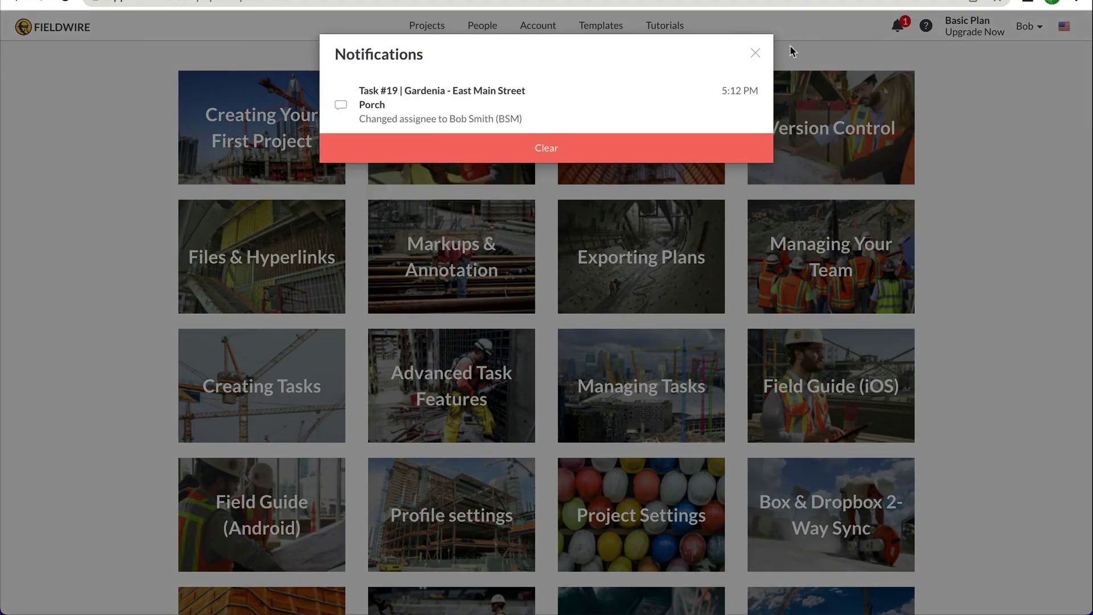
{"action": "left_click", "coordinate": [756, 53]}
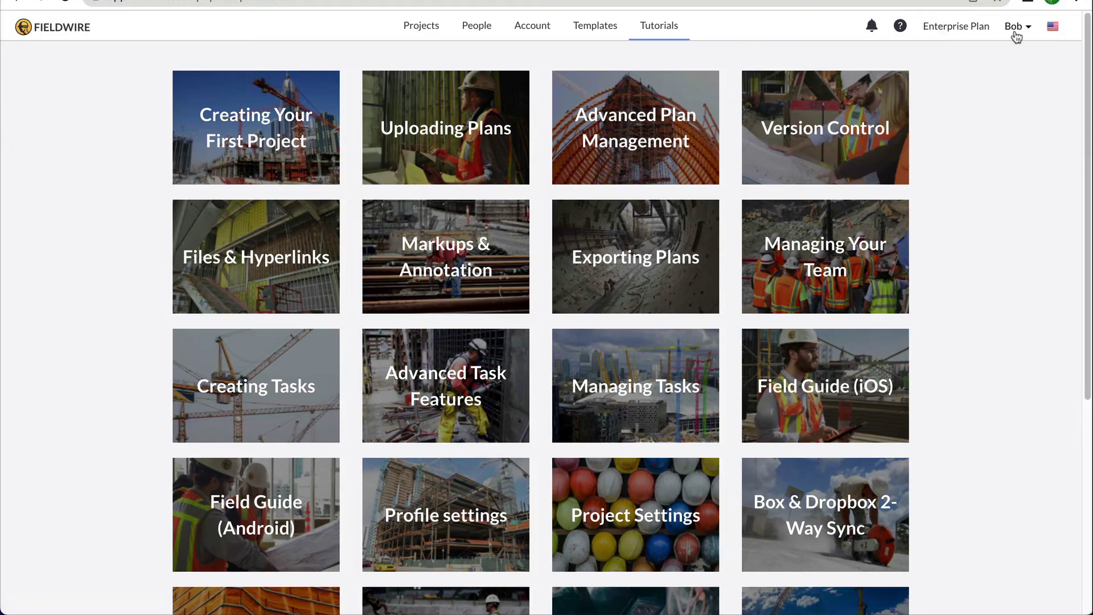
{"action": "left_click", "coordinate": [426, 35]}
{"action": "left_click", "coordinate": [277, 154]}
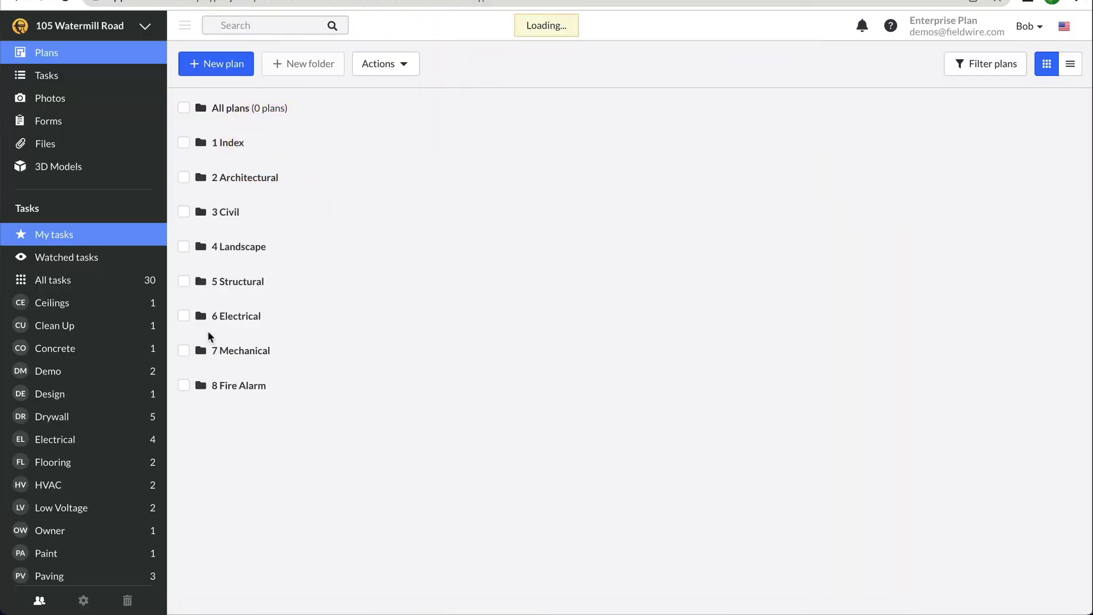
{"action": "left_click", "coordinate": [40, 602]}
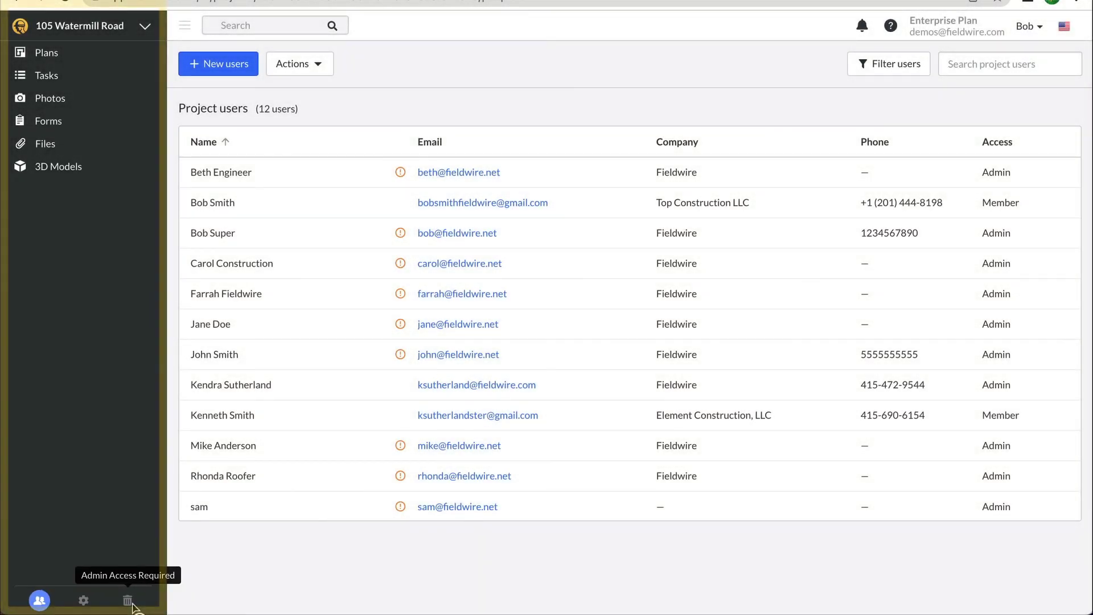
{"action": "left_click", "coordinate": [136, 52]}
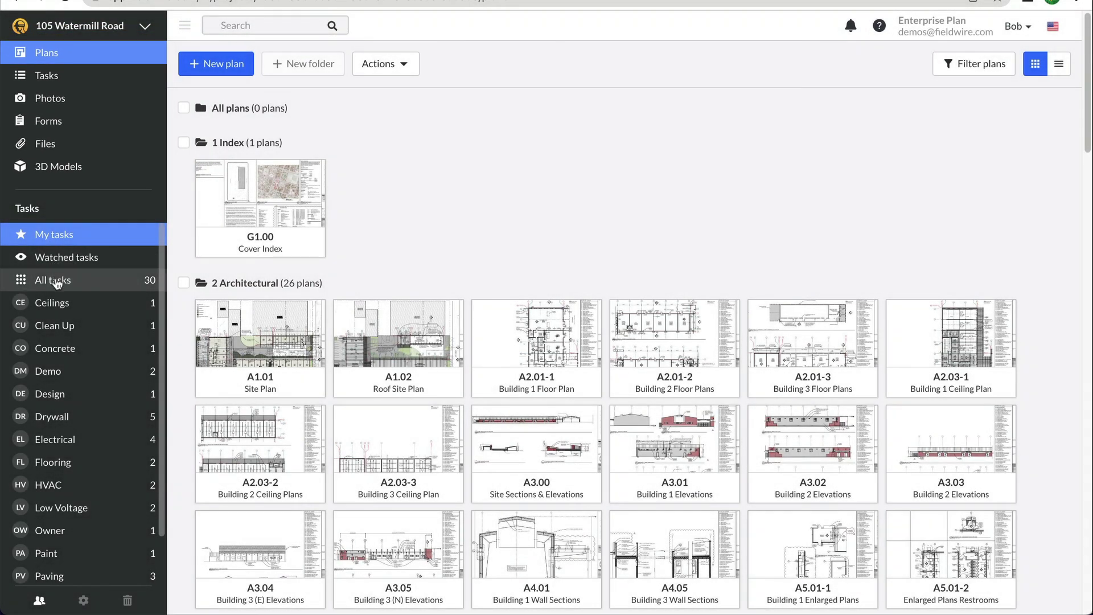
- Show all task counts, filter the Tasks board to Electrical then Drywall, and open the projects list
{"action": "left_click", "coordinate": [55, 279]}
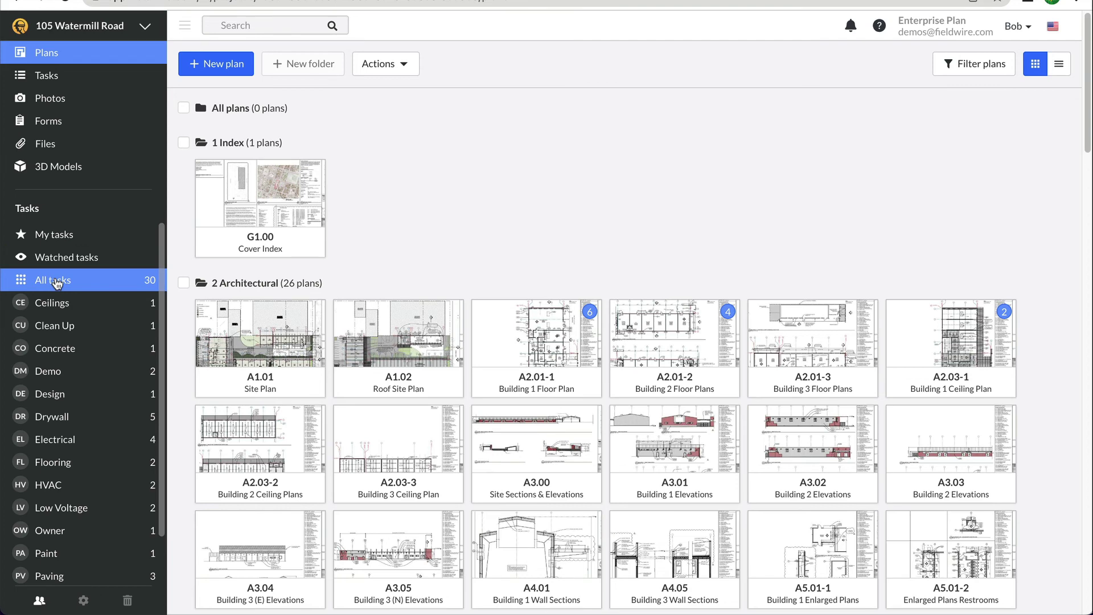
{"action": "left_click", "coordinate": [86, 82]}
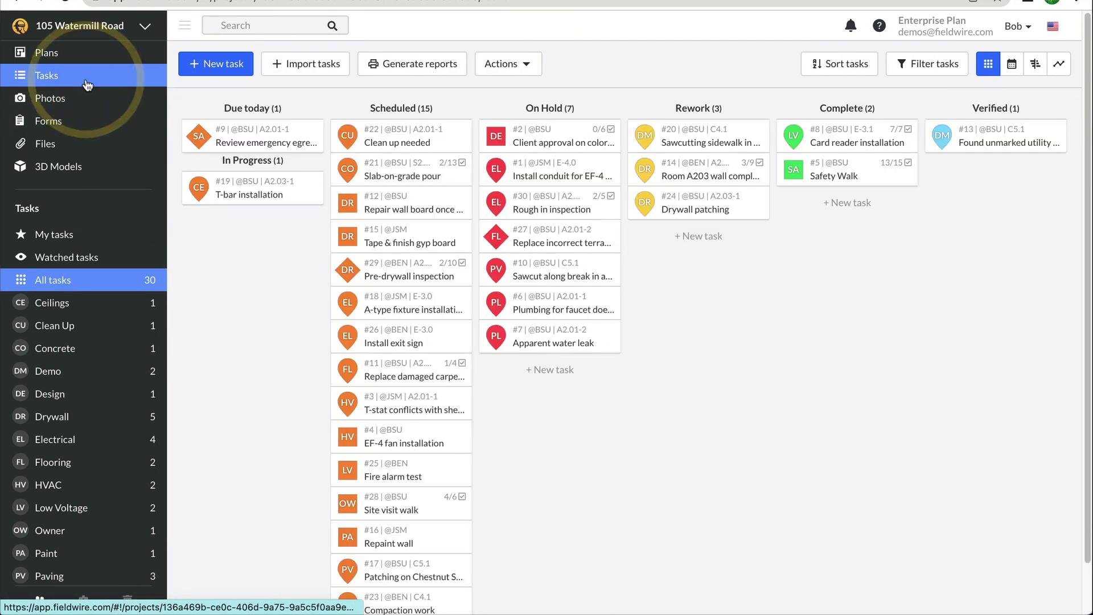
{"action": "left_click", "coordinate": [85, 436]}
{"action": "left_click", "coordinate": [83, 419]}
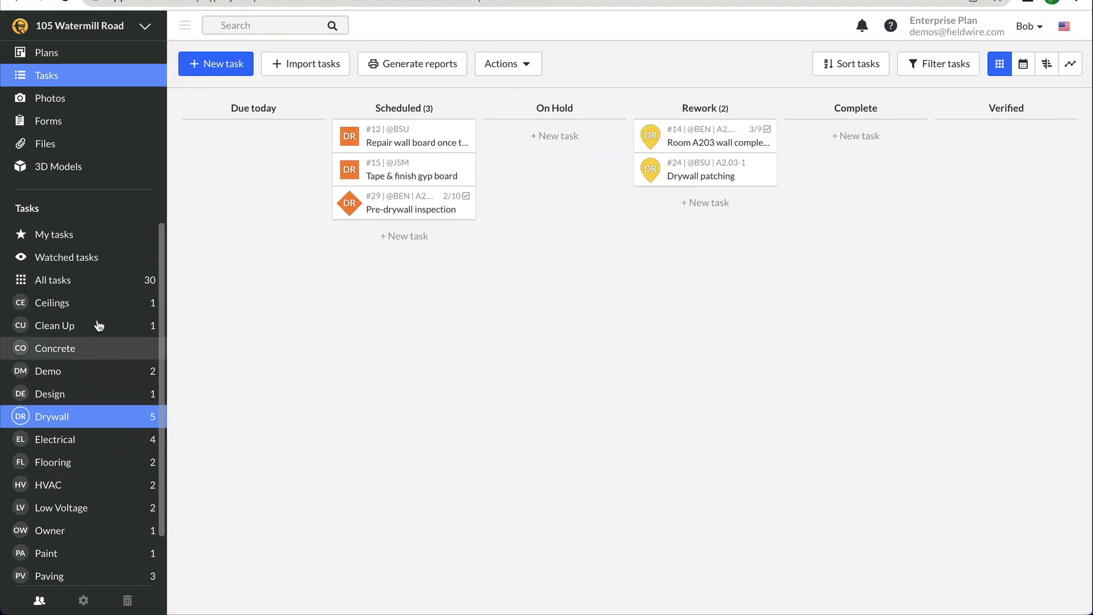
{"action": "left_click", "coordinate": [105, 32]}
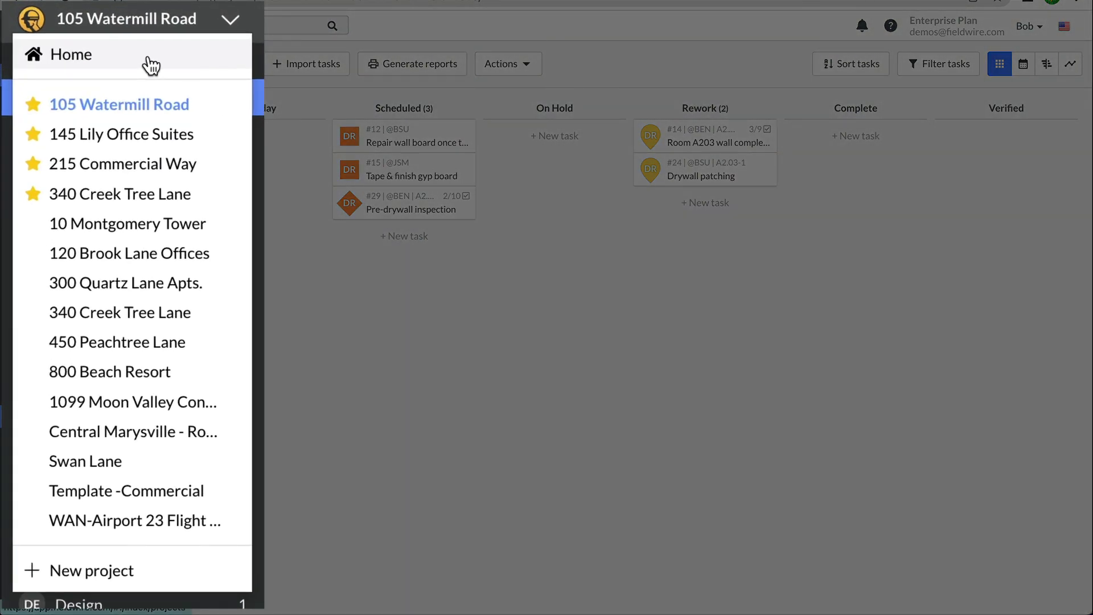
- Return to the Projects dashboard showing 4 starred and 11 Construction Team (Internal) projects
{"action": "left_click", "coordinate": [149, 58]}
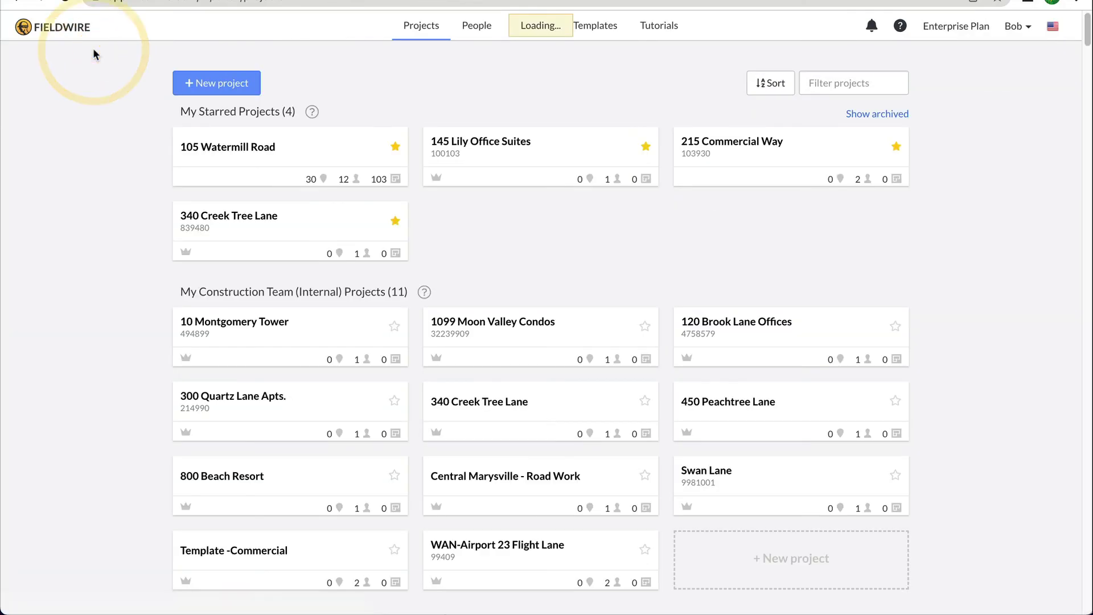